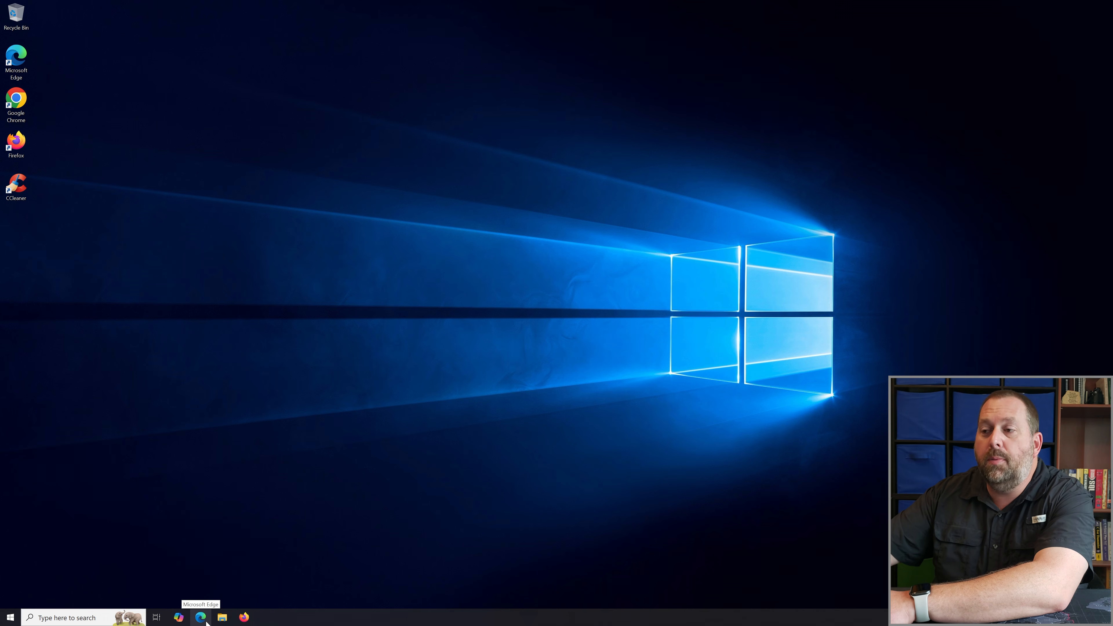
Step: Open Microsoft Edge from the list of installed applications and go to duckduckgo.com
{"action": "left_click", "coordinate": [9, 619]}
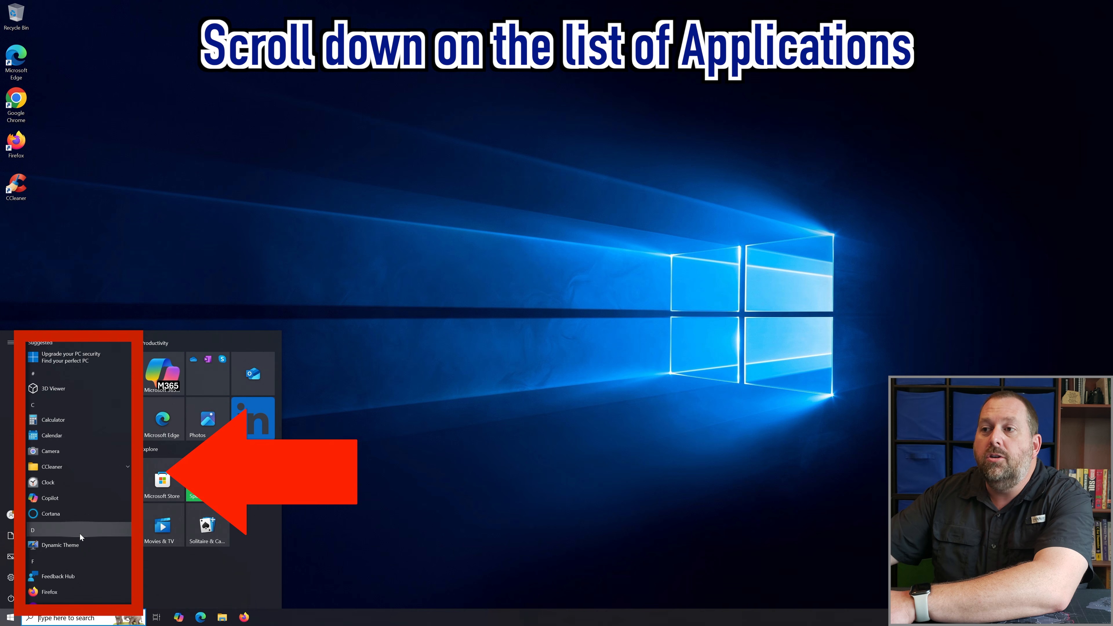
{"action": "scroll", "coordinate": [80, 533], "scroll_direction": "down", "scroll_amount": 5}
{"action": "scroll", "coordinate": [79, 533], "scroll_direction": "down", "scroll_amount": 2}
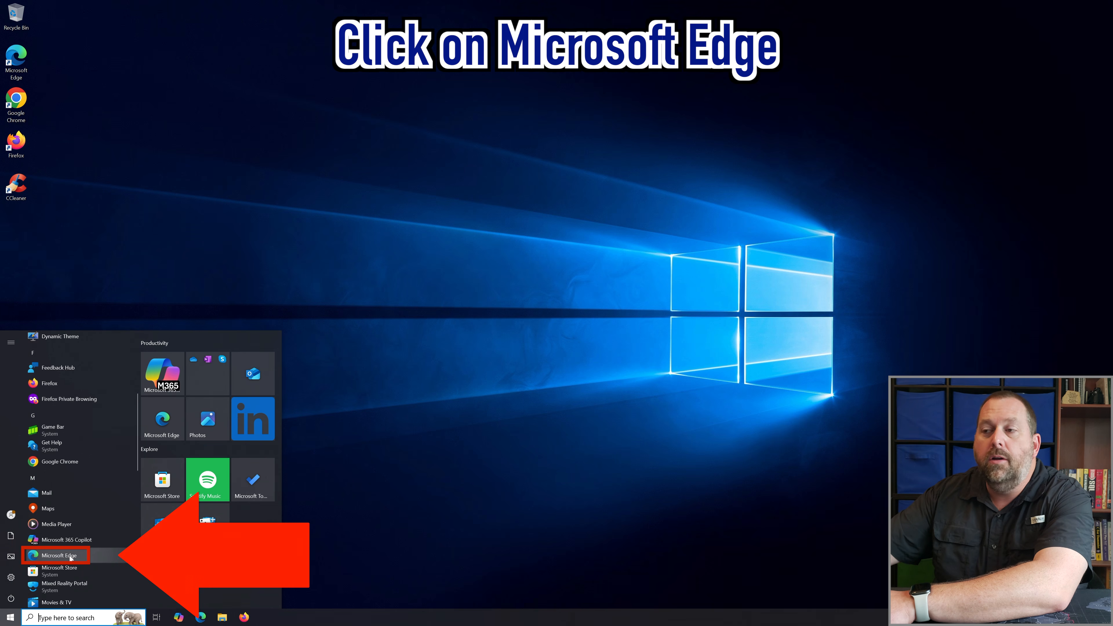
{"action": "left_click", "coordinate": [60, 556]}
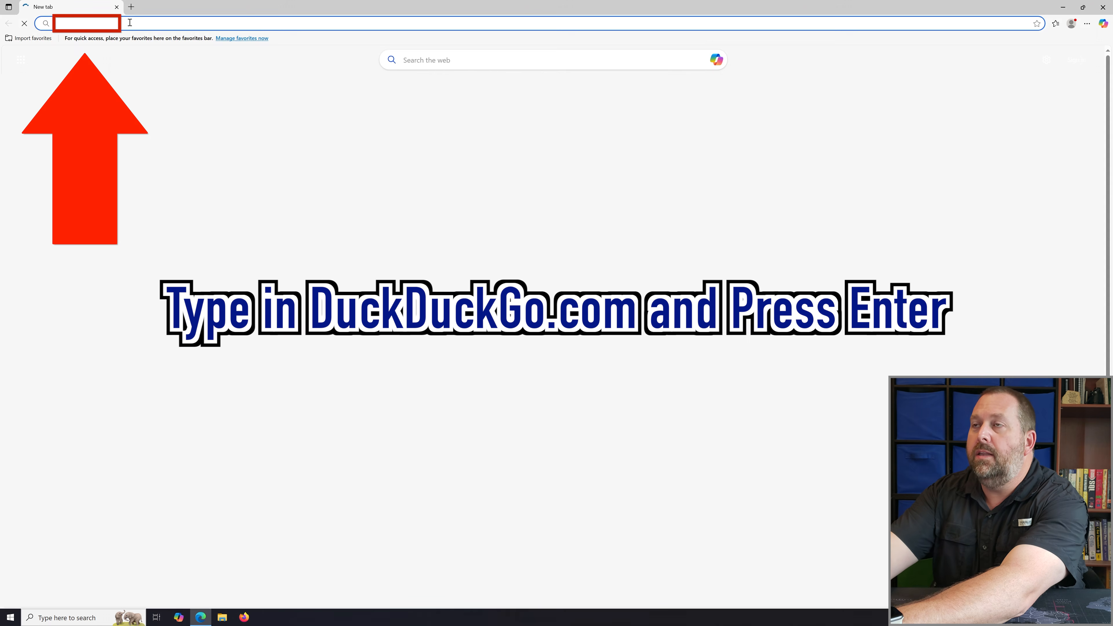
{"action": "type", "text": "duckduckgo"}
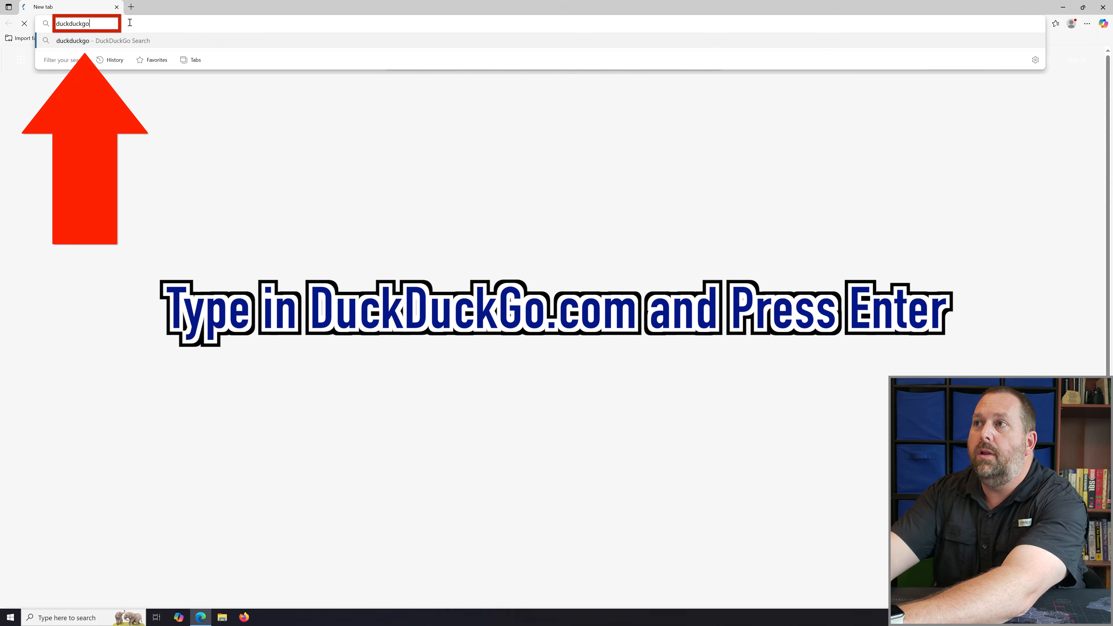
{"action": "type", "text": ".com"}
{"action": "key", "text": "Return"}
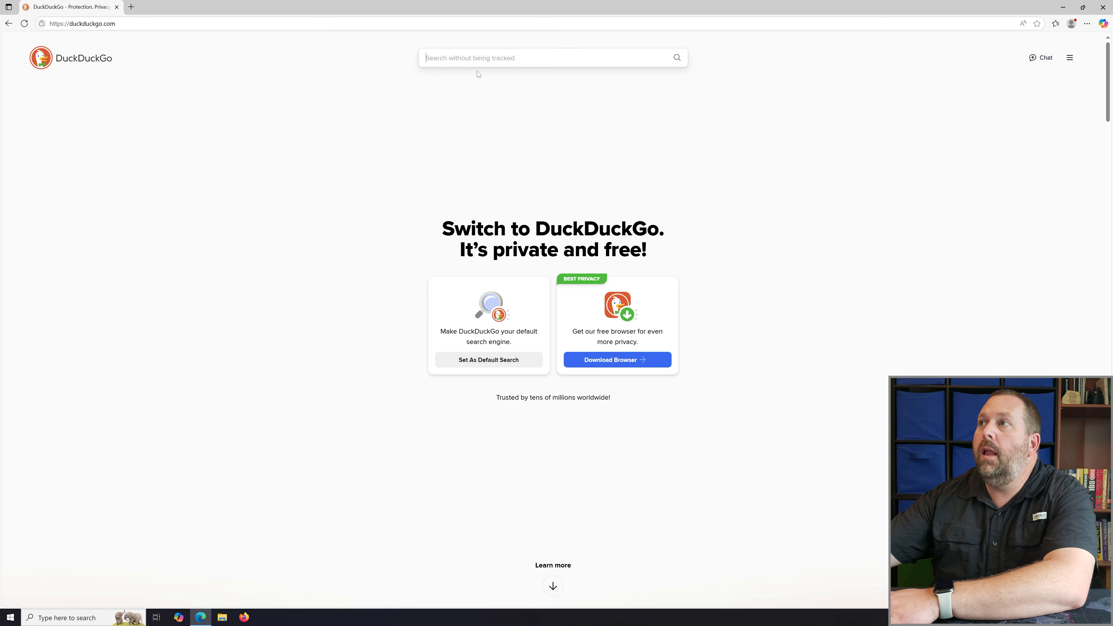
Step: Search DuckDuckGo for "revo uninstaller free"
{"action": "left_click", "coordinate": [471, 61]}
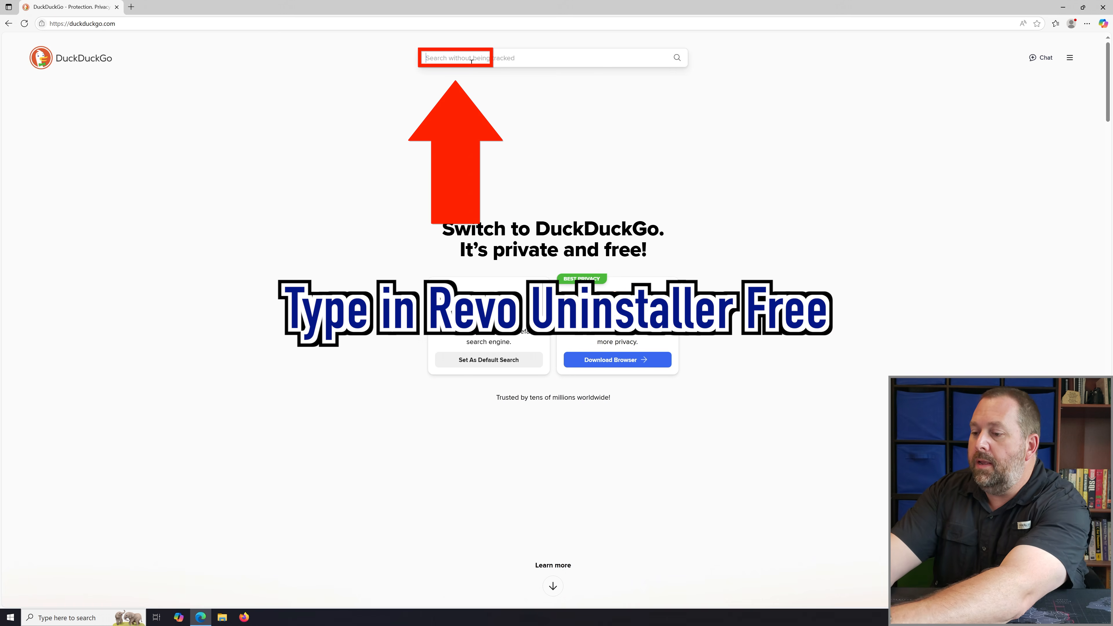
{"action": "type", "text": "revo "}
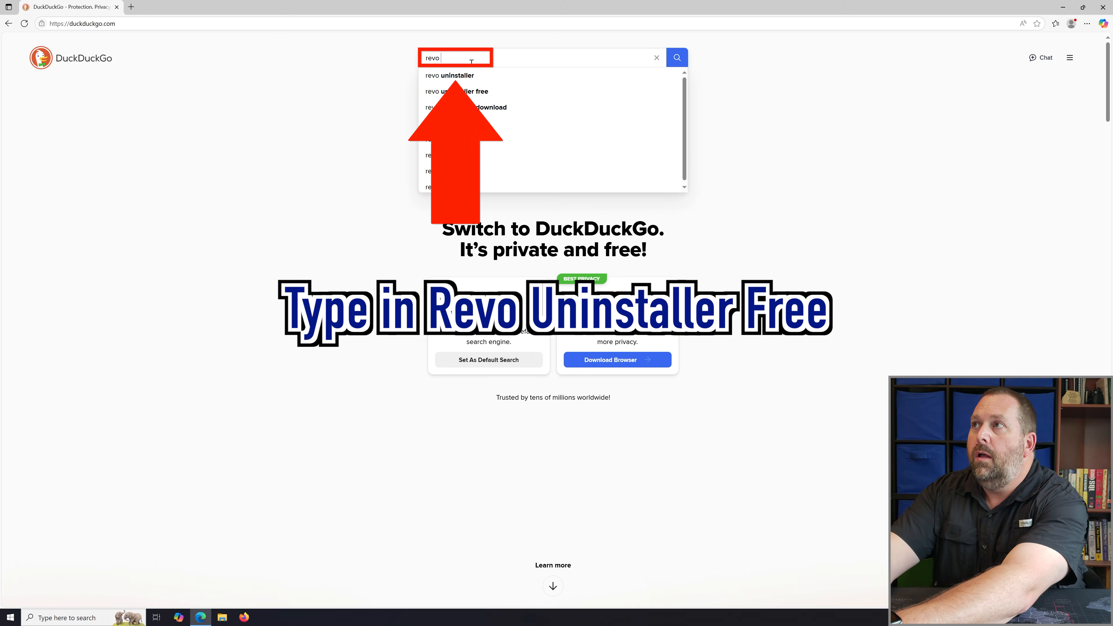
{"action": "type", "text": "uninstaller"}
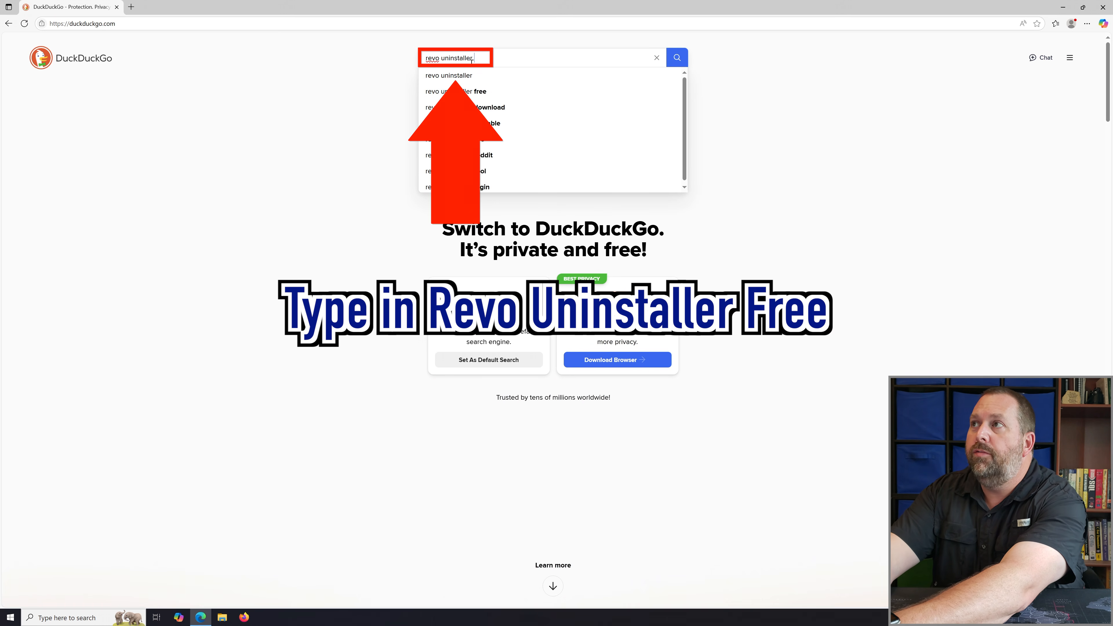
{"action": "type", "text": " free"}
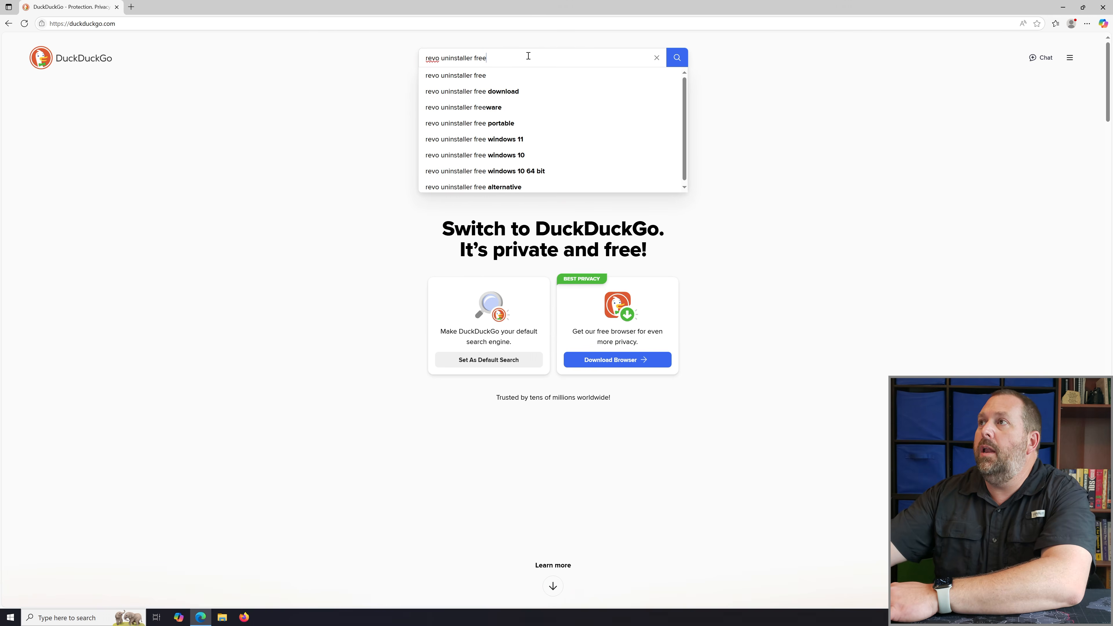
{"action": "left_click", "coordinate": [678, 61]}
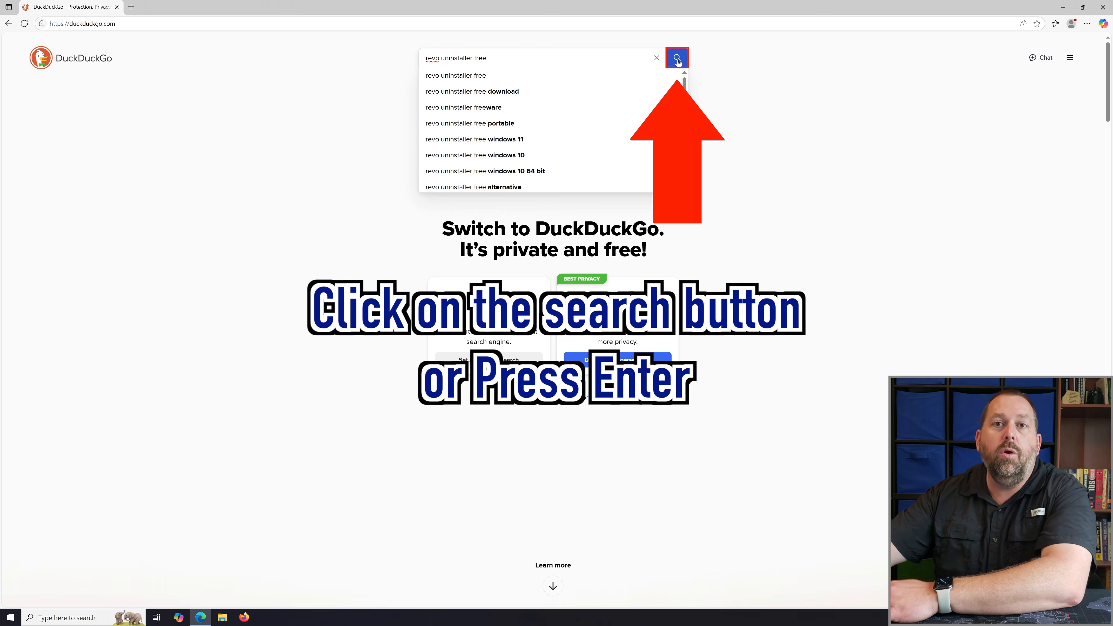
{"action": "left_click", "coordinate": [678, 61]}
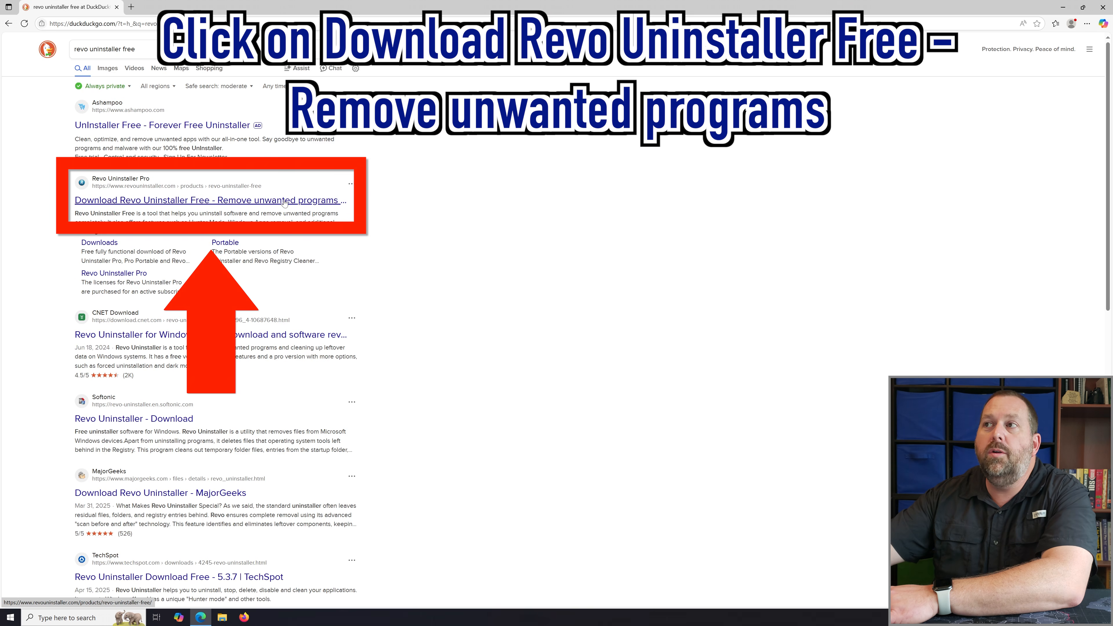
Step: Download the standard Revo Uninstaller Free installer from revouninstaller.com and show the downloaded file in its folder
{"action": "left_click", "coordinate": [320, 203]}
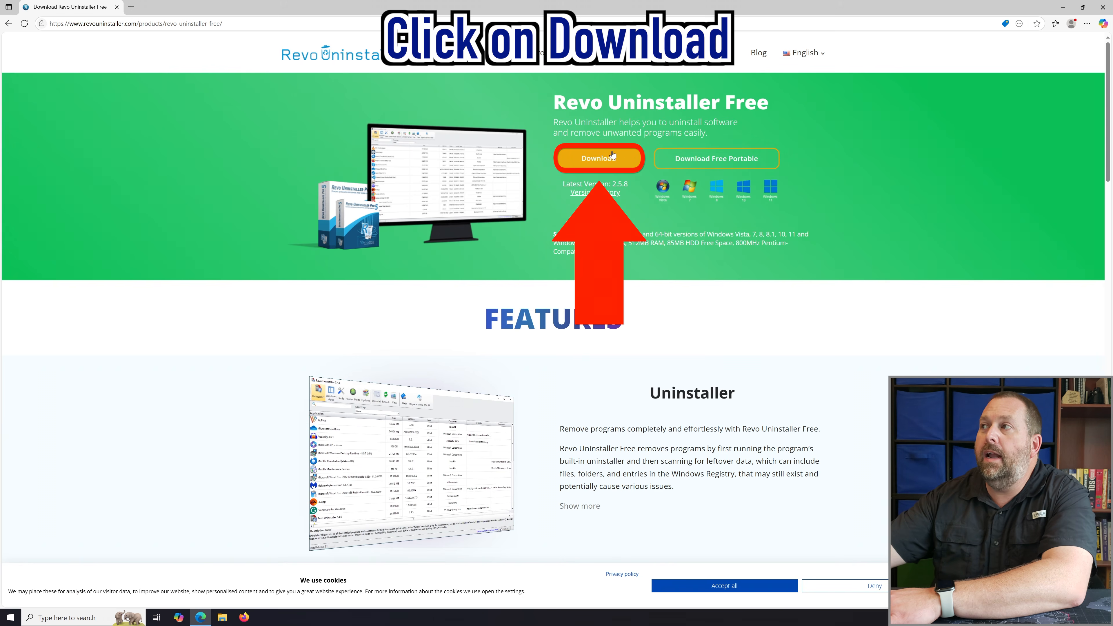
{"action": "left_click", "coordinate": [609, 163]}
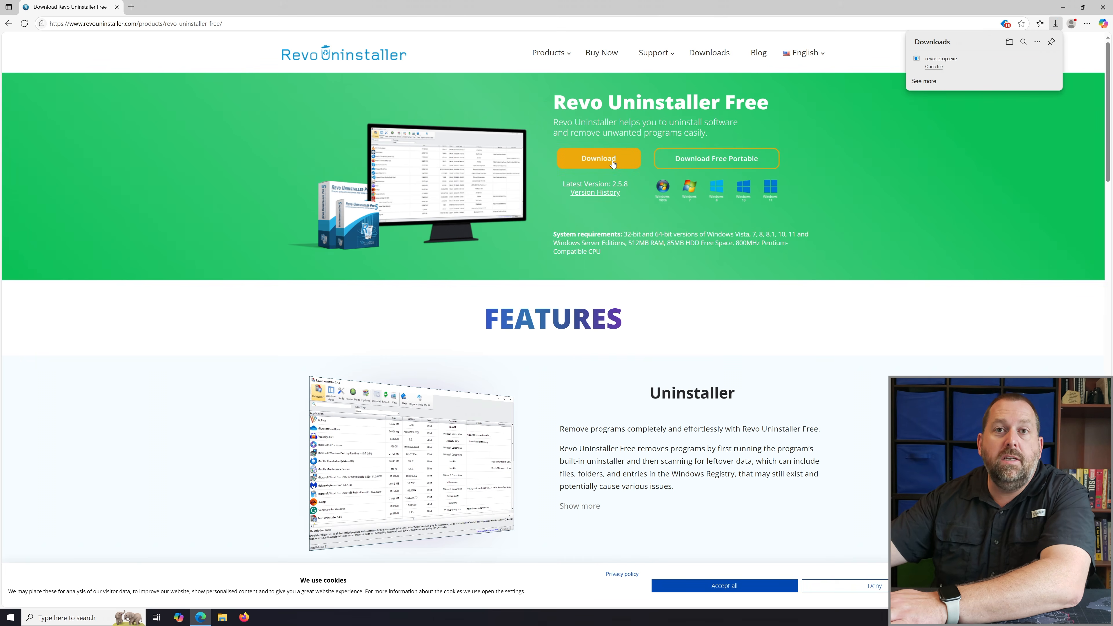
{"action": "mouse_move", "coordinate": [1022, 68]}
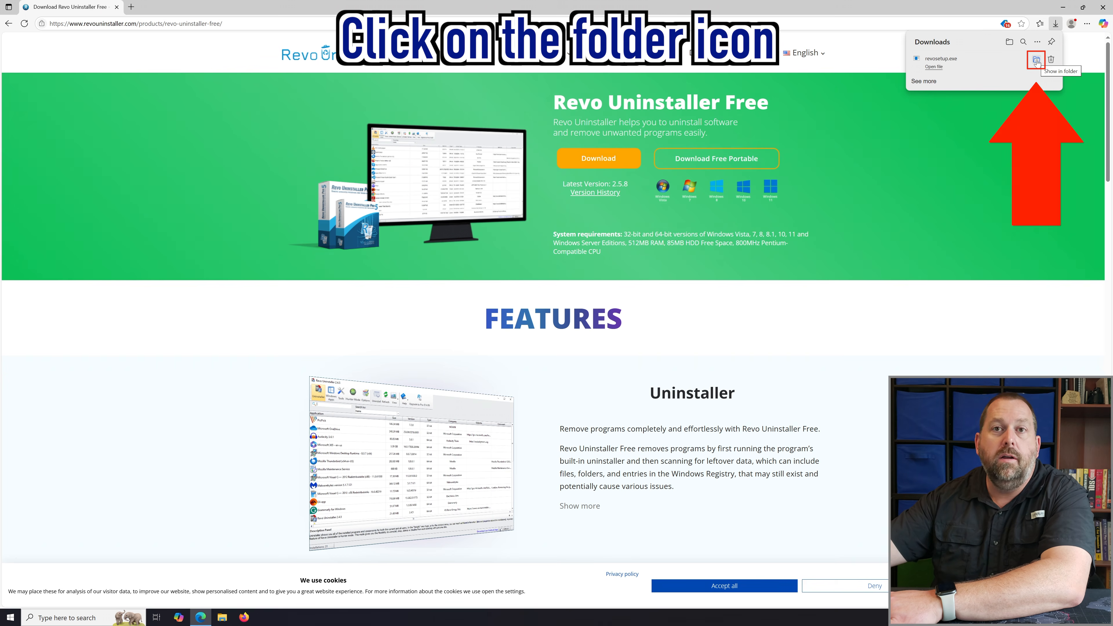
{"action": "left_click", "coordinate": [1037, 62]}
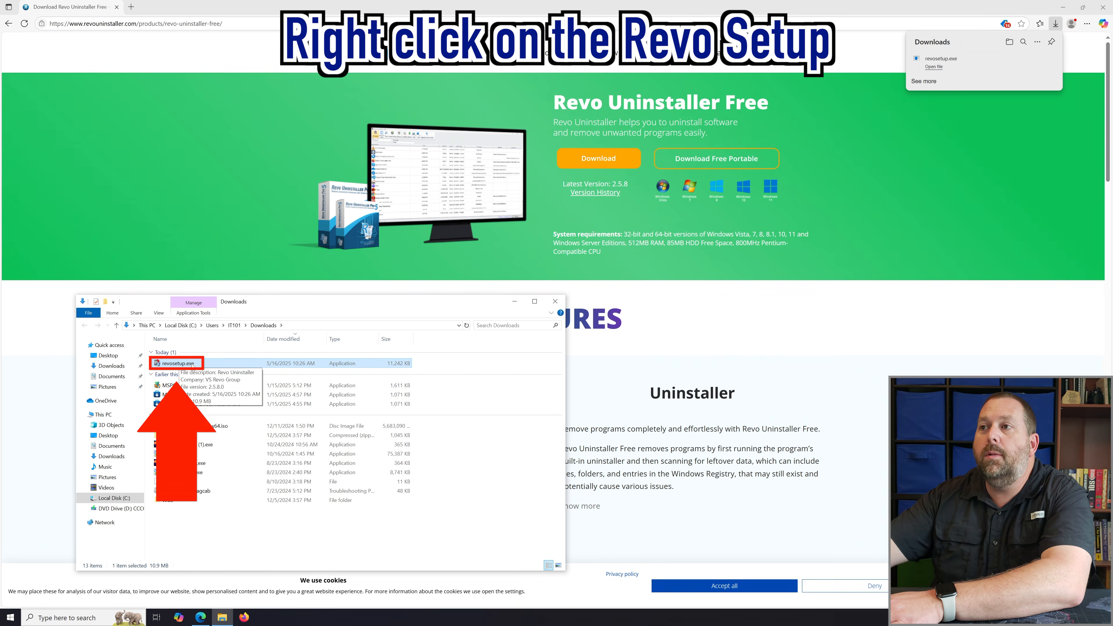
Step: Run revosetup.exe as administrator and allow it to make changes to the device
{"action": "right_click", "coordinate": [192, 364]}
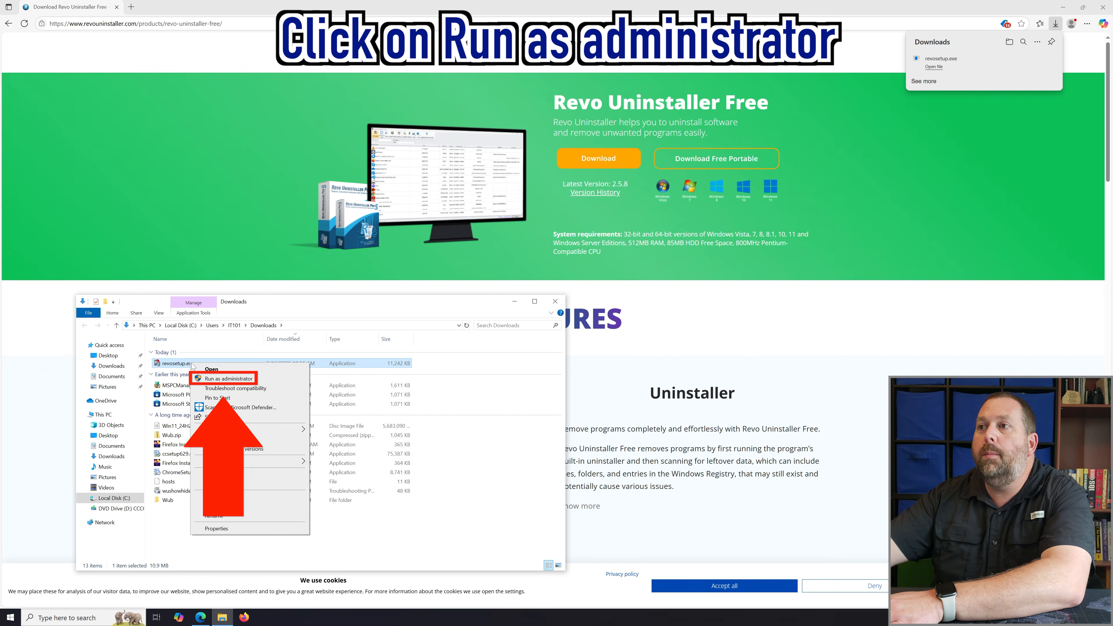
{"action": "left_click", "coordinate": [209, 379]}
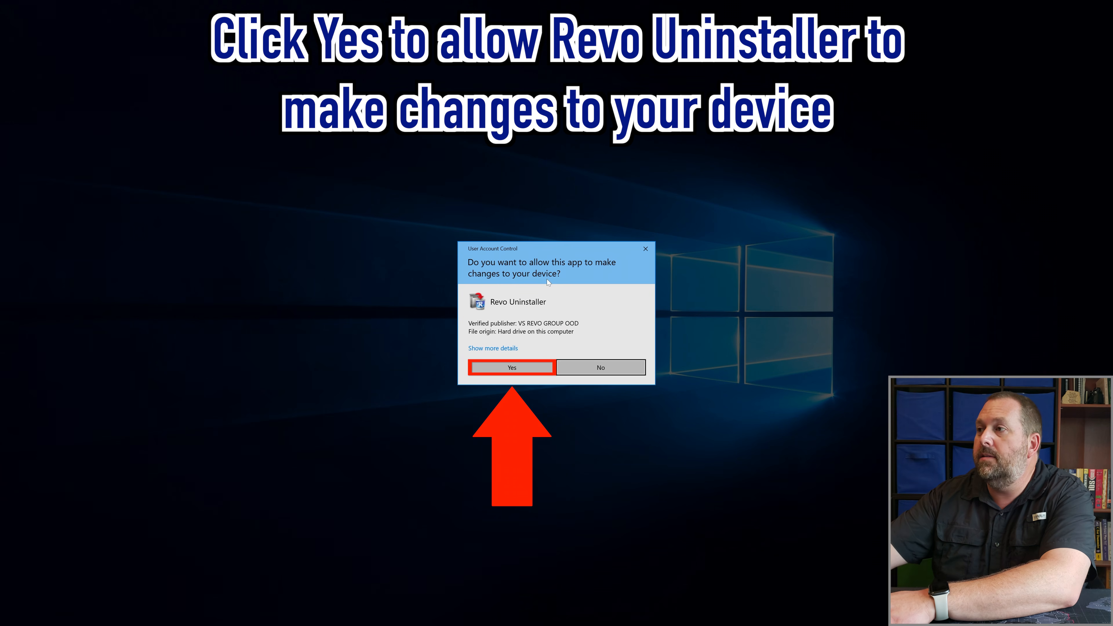
{"action": "left_click", "coordinate": [523, 368]}
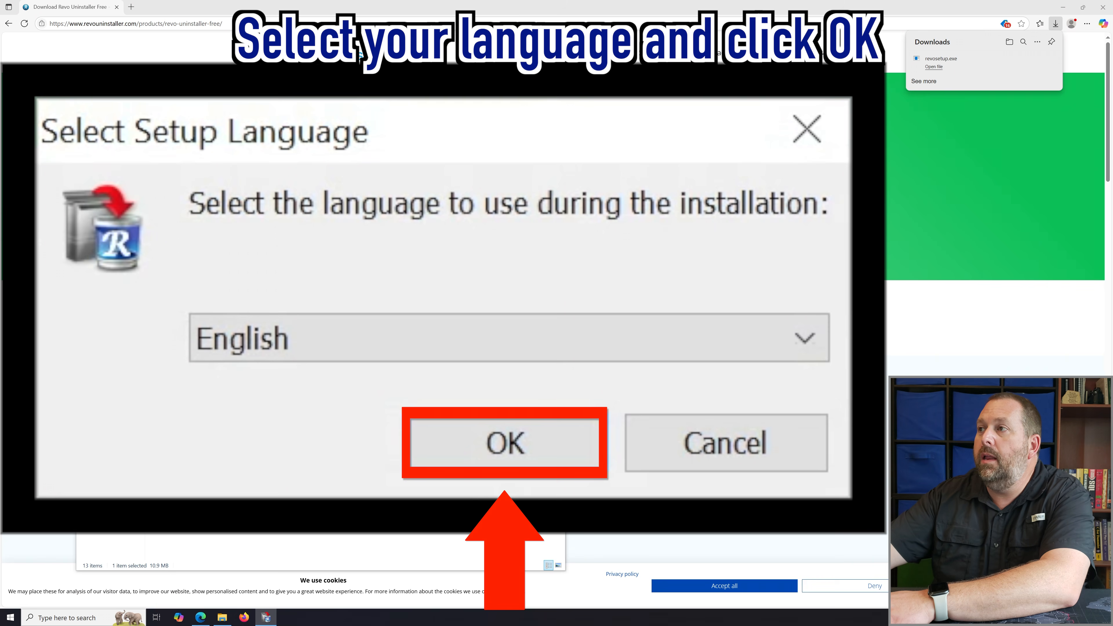
Step: Set English as the setup language and accept the Revo Uninstaller license agreement
{"action": "left_click", "coordinate": [508, 442]}
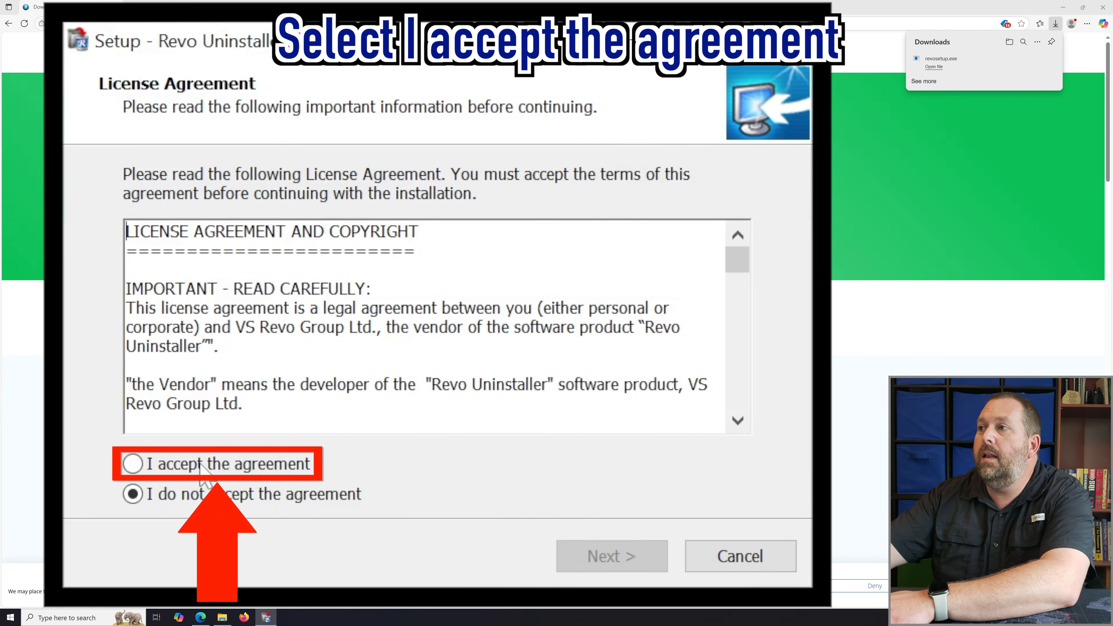
{"action": "left_click", "coordinate": [194, 469]}
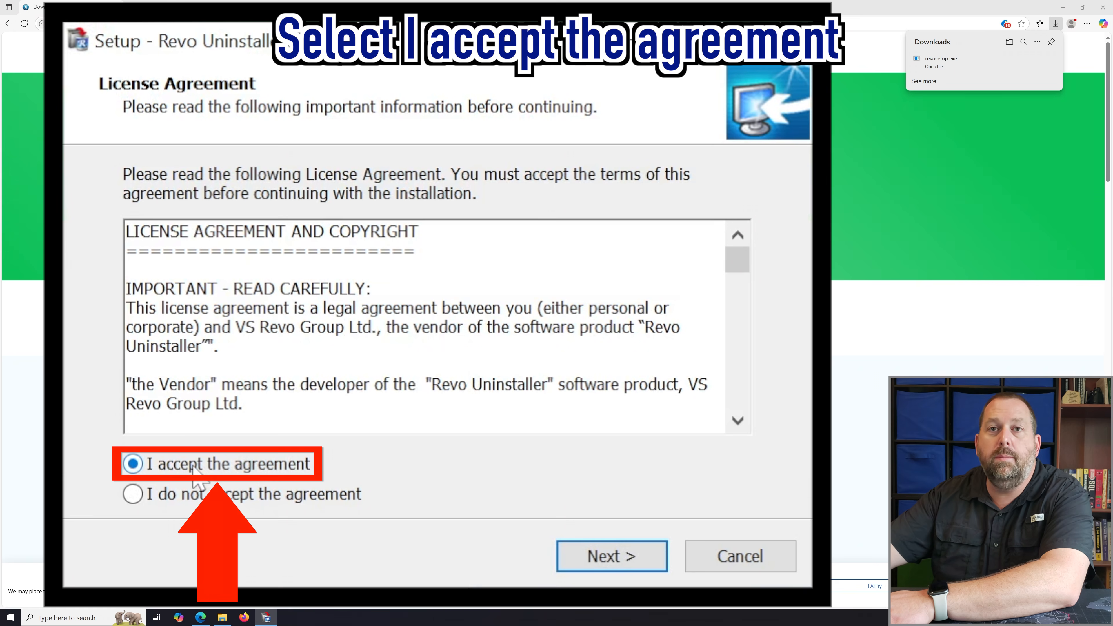
{"action": "left_click", "coordinate": [611, 558]}
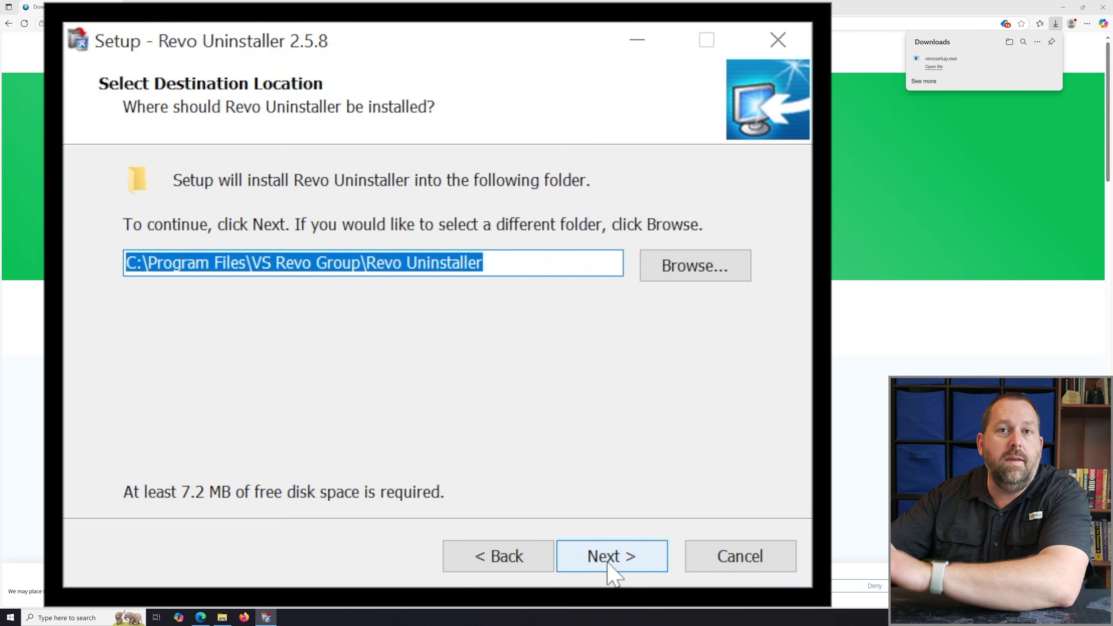
Step: Install Revo Uninstaller in the default folder with a desktop shortcut and Revo Uninstaller Helper enabled, and launch it on finishing
{"action": "left_click", "coordinate": [629, 559]}
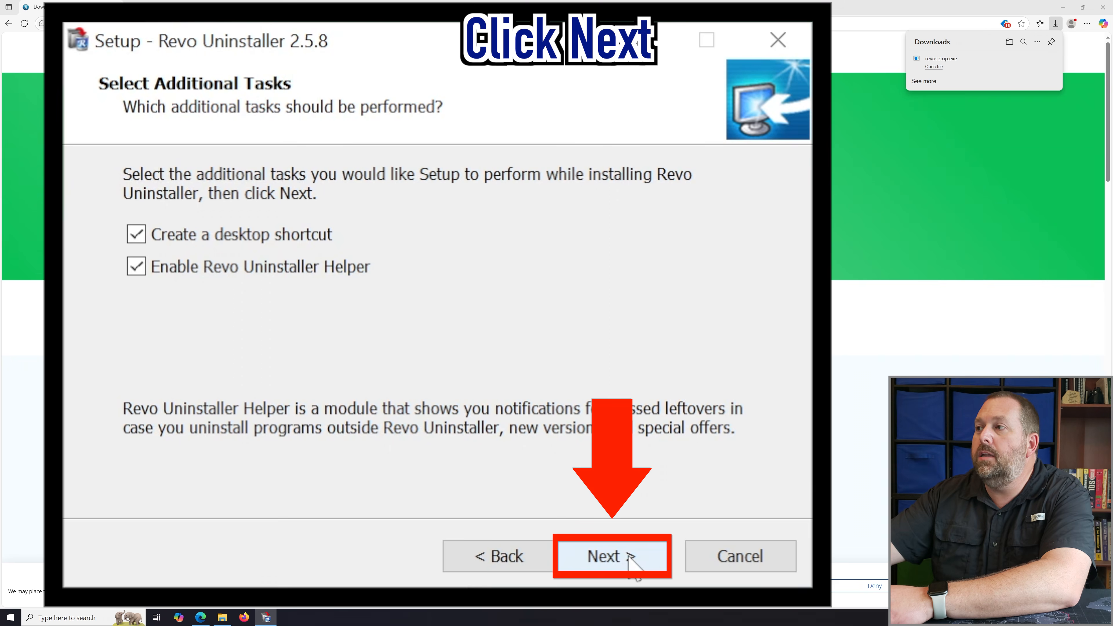
{"action": "left_click", "coordinate": [630, 562]}
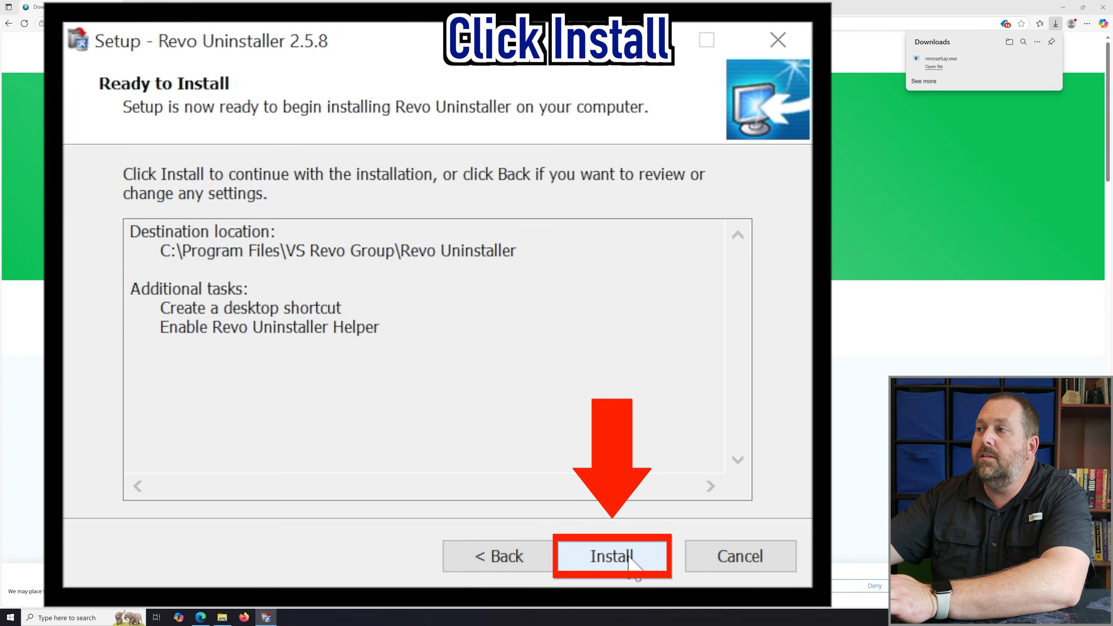
{"action": "left_click", "coordinate": [634, 566]}
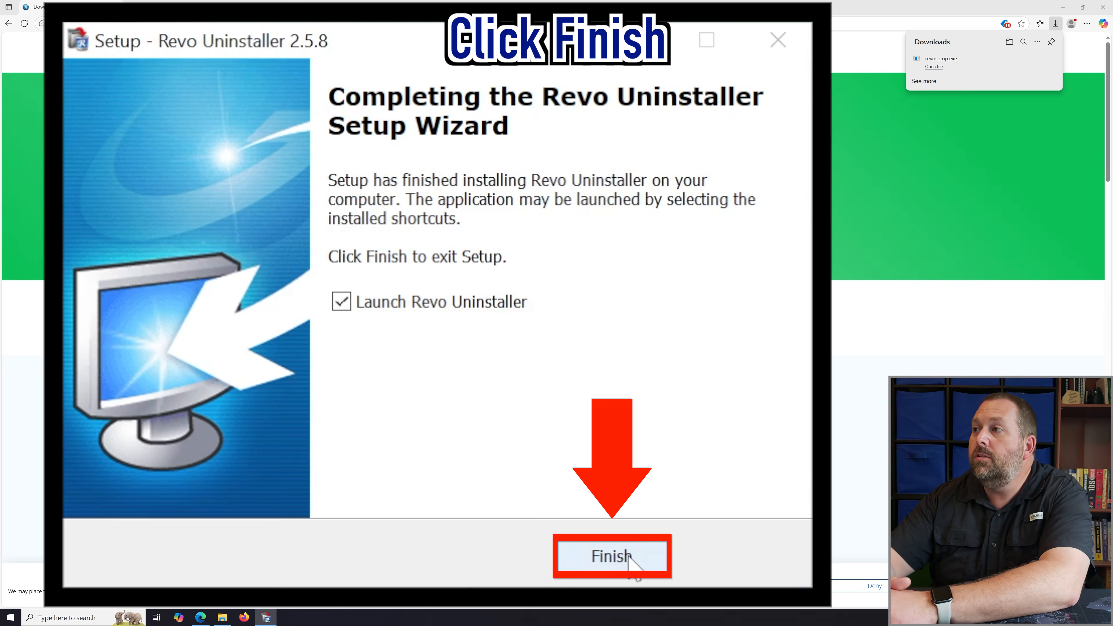
{"action": "left_click", "coordinate": [630, 557]}
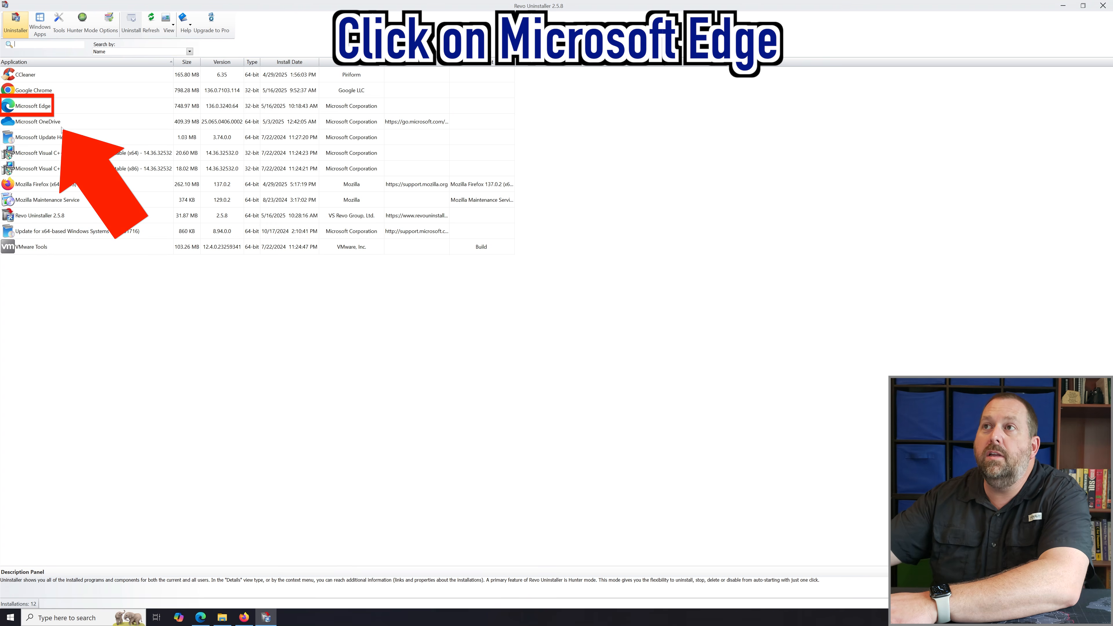
Step: Uninstall Microsoft Edge from the application list, keeping the option to make a system restore point beforehand
{"action": "left_click", "coordinate": [31, 108]}
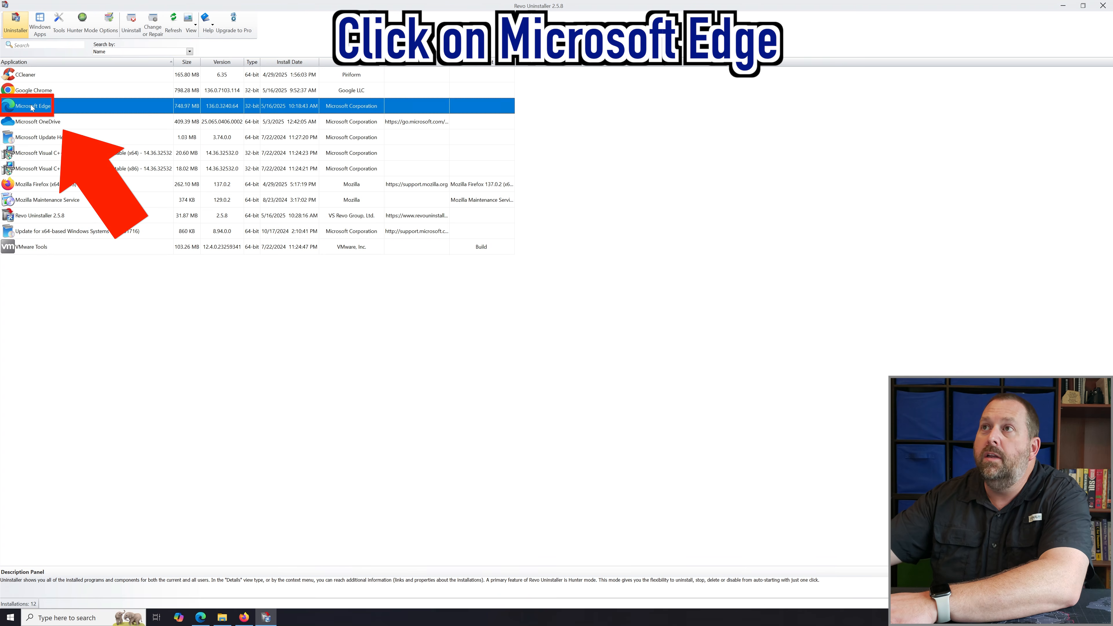
{"action": "left_click", "coordinate": [133, 25]}
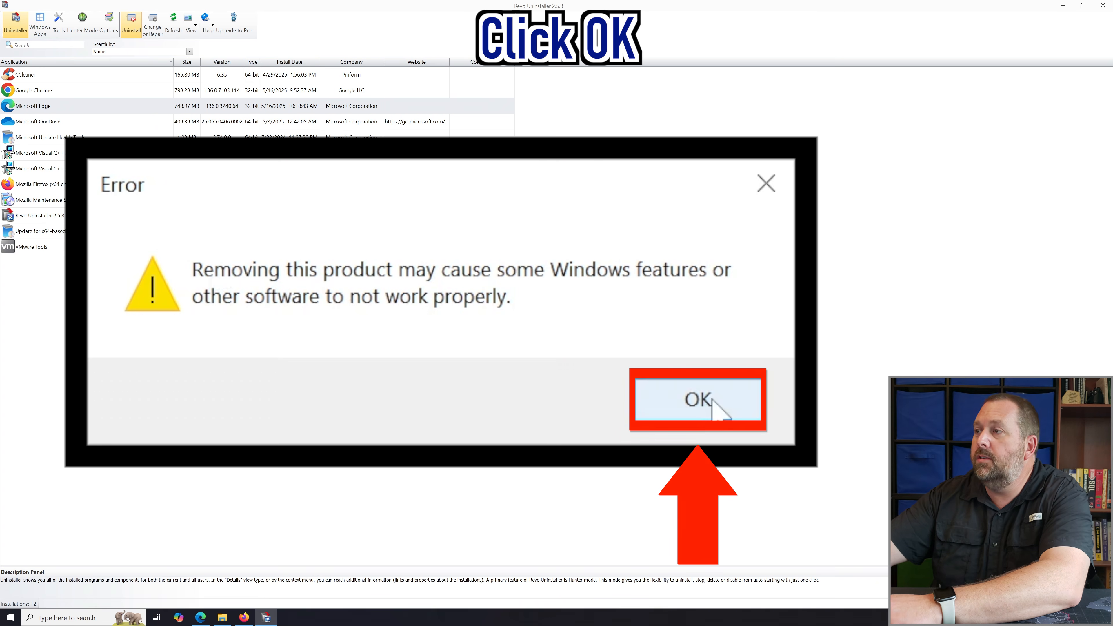
{"action": "left_click", "coordinate": [625, 330]}
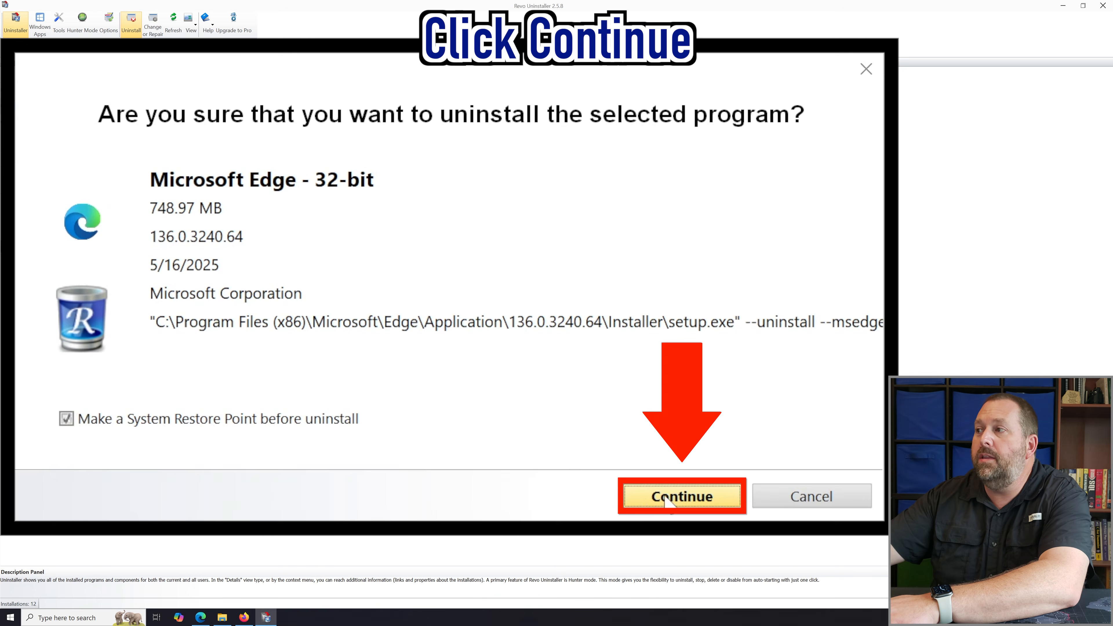
{"action": "left_click", "coordinate": [637, 500]}
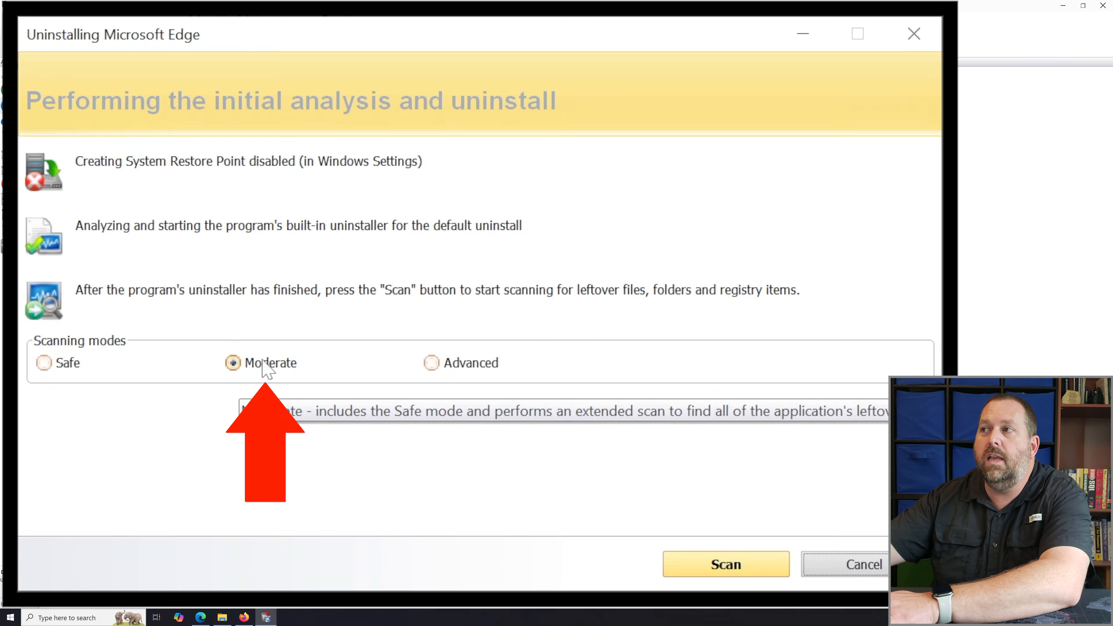
Step: Scan for Microsoft Edge leftovers in Advanced mode and delete all the leftover registry items
{"action": "left_click", "coordinate": [486, 369]}
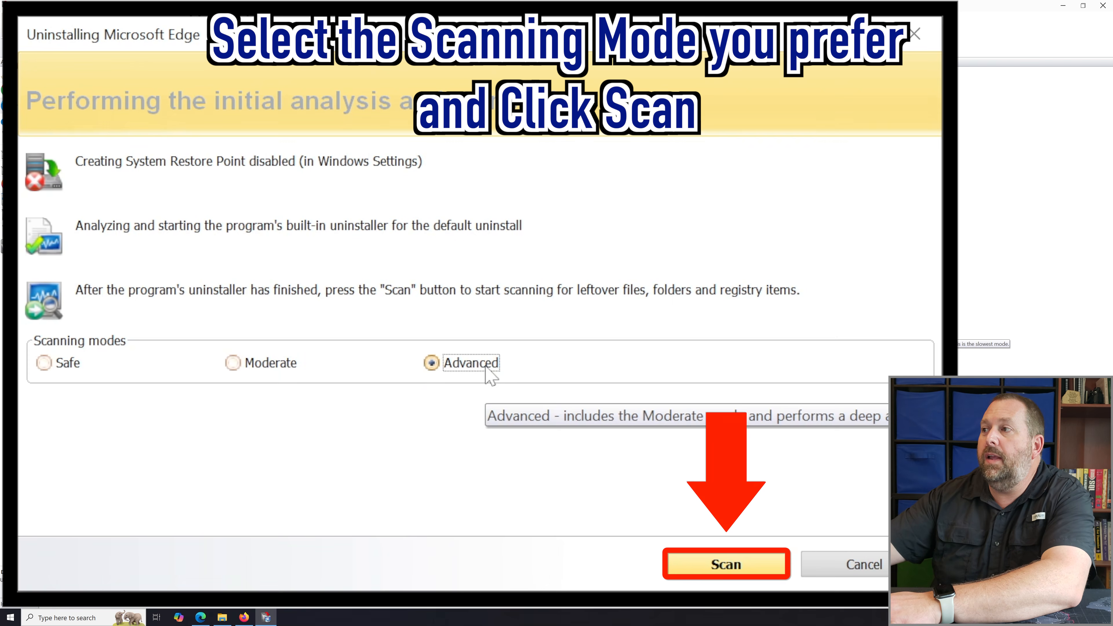
{"action": "left_click", "coordinate": [724, 567]}
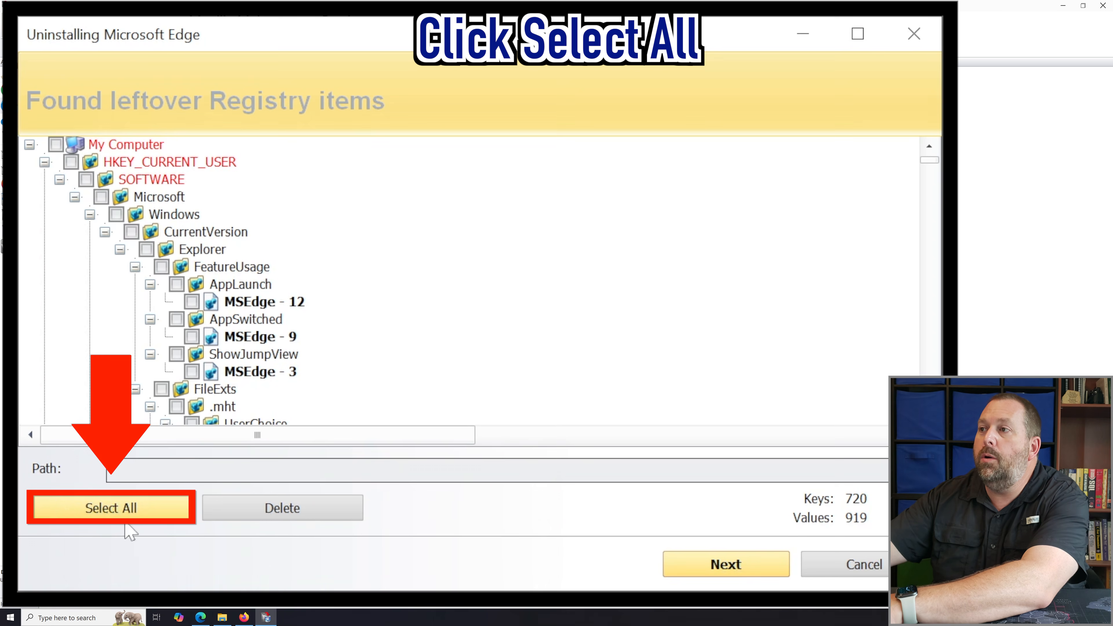
{"action": "left_click", "coordinate": [70, 509]}
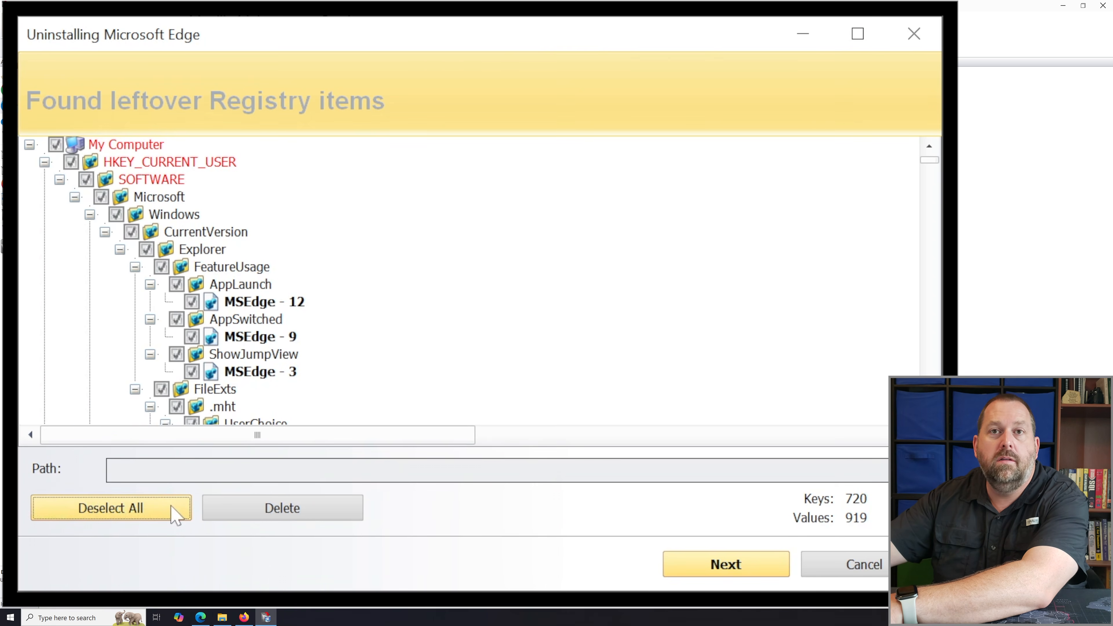
{"action": "left_click", "coordinate": [281, 516]}
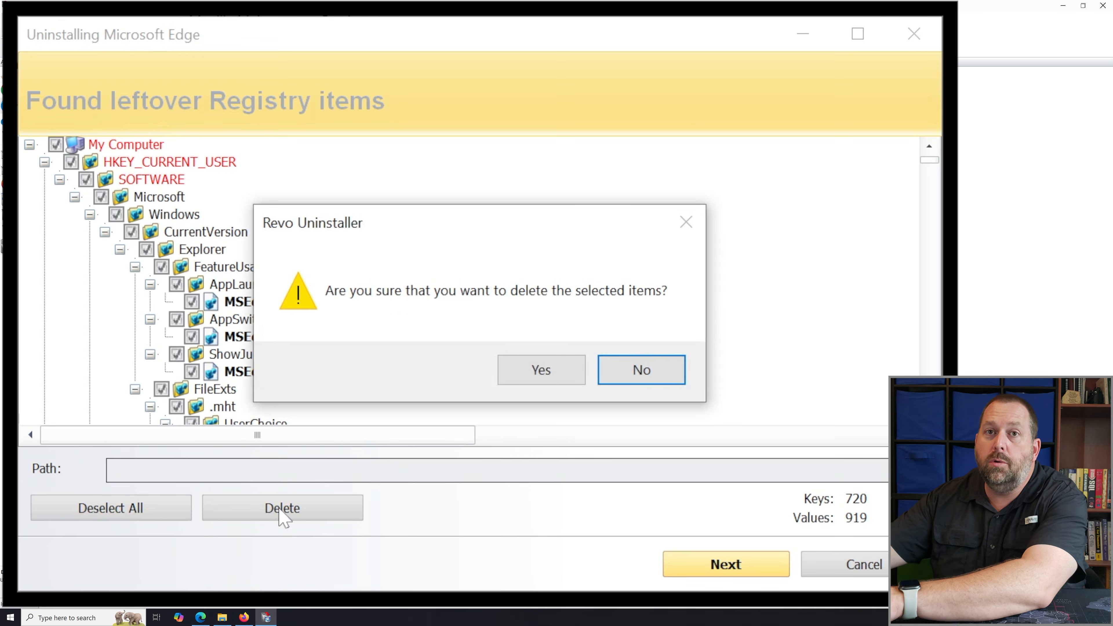
{"action": "left_click", "coordinate": [545, 357]}
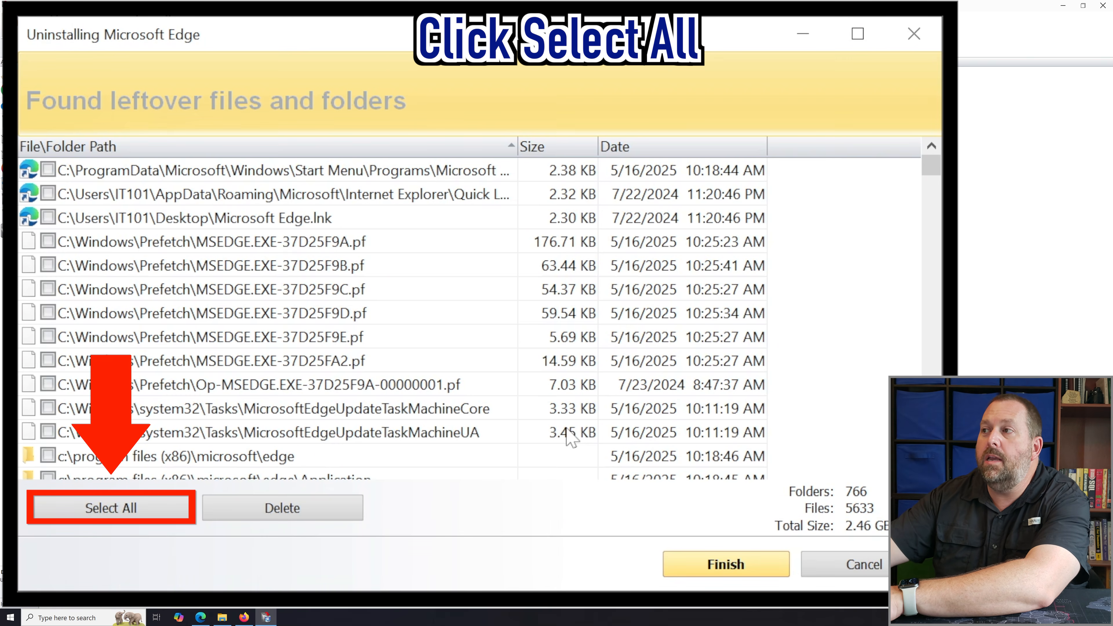
Step: Delete all the leftover Microsoft Edge files and folders, and acknowledge that the remaining files are removed at the next restart
{"action": "left_click", "coordinate": [126, 510]}
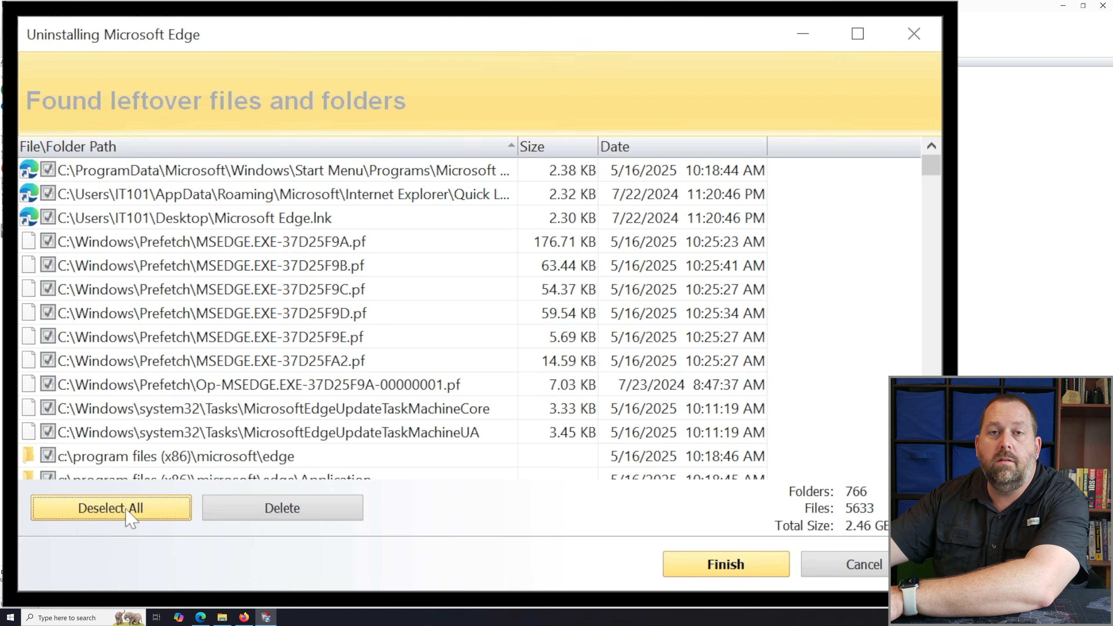
{"action": "left_click", "coordinate": [321, 513]}
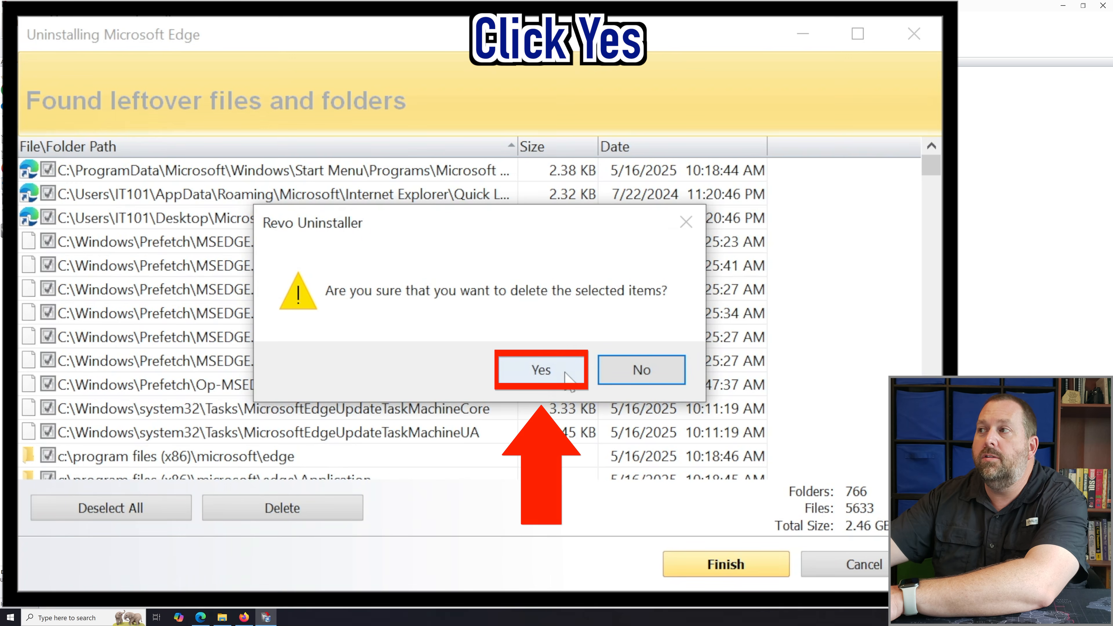
{"action": "left_click", "coordinate": [541, 372]}
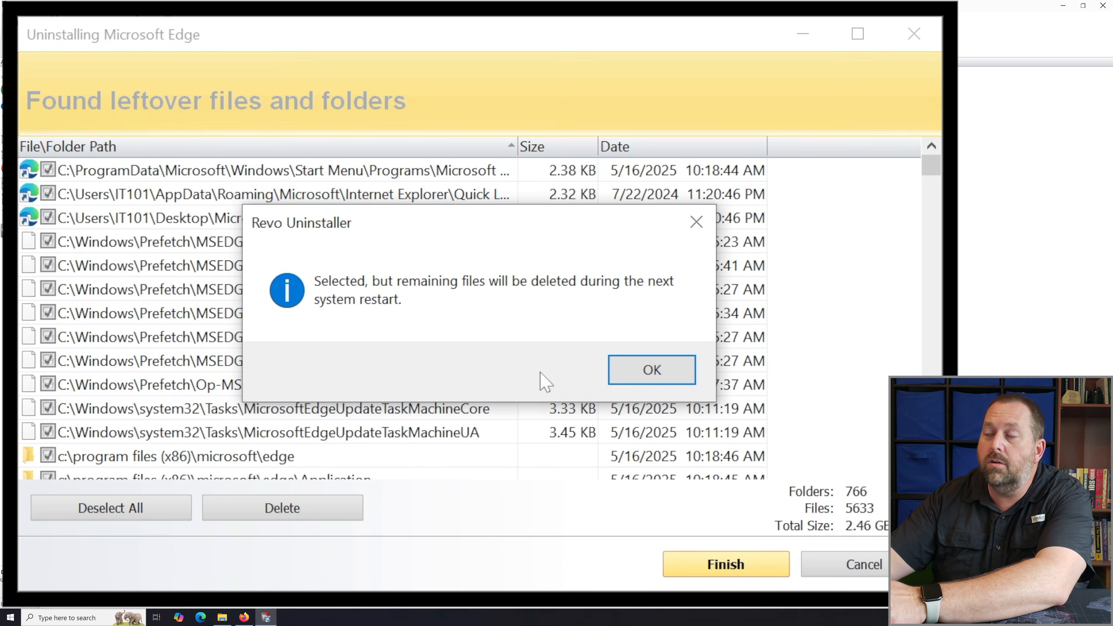
{"action": "left_click", "coordinate": [644, 374]}
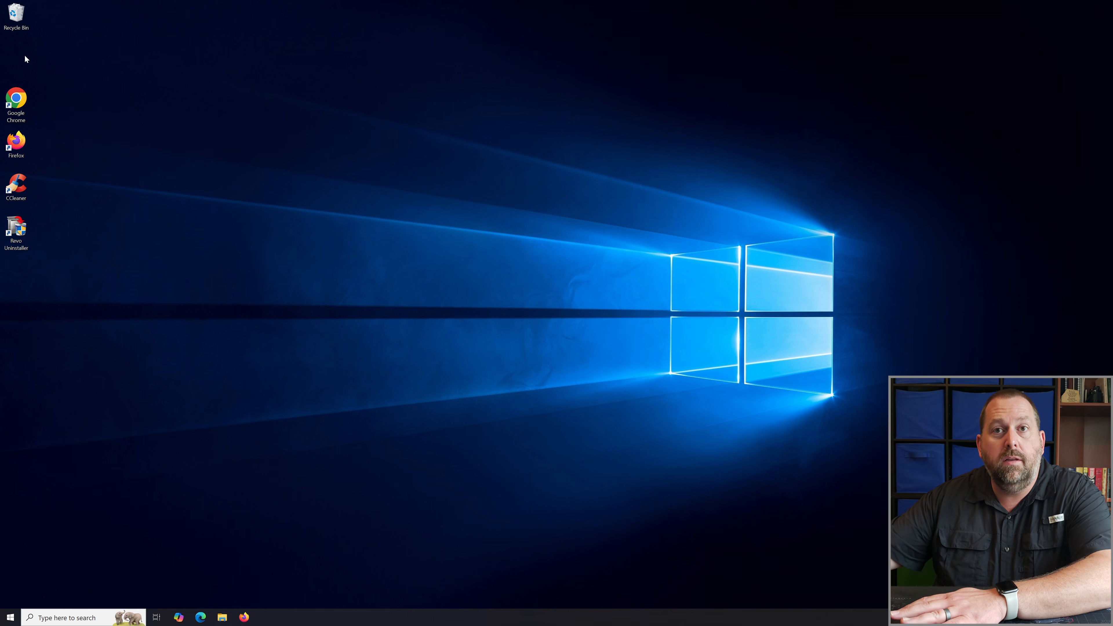
Step: Check the Start menu's app list and the installed apps in Windows Settings for Microsoft Edge, and close Settings
{"action": "left_click", "coordinate": [10, 619]}
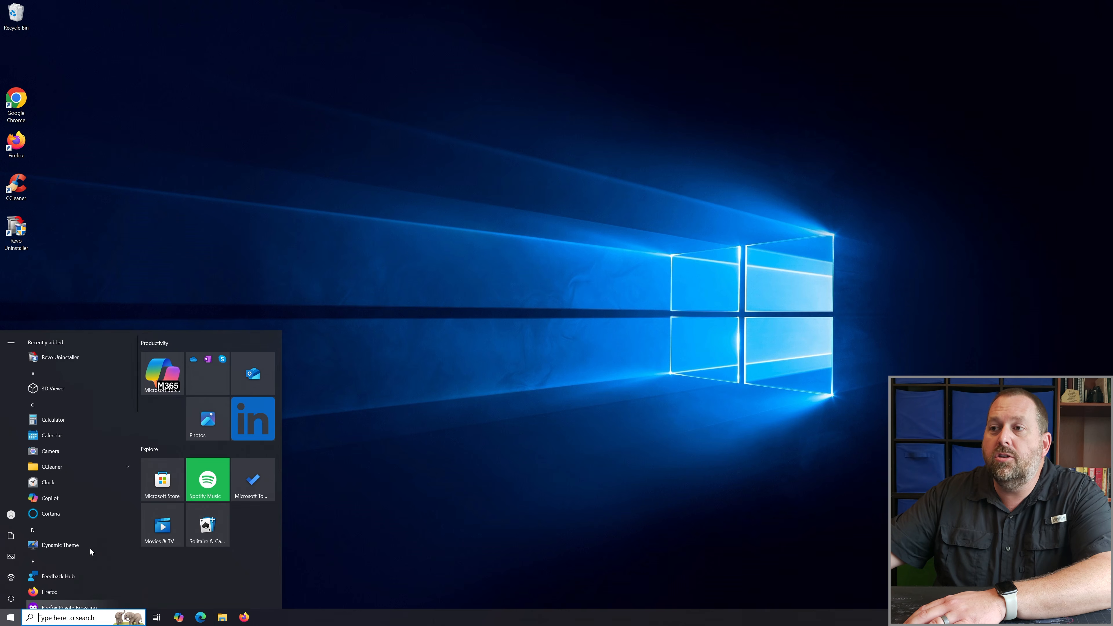
{"action": "scroll", "coordinate": [90, 549], "scroll_direction": "down", "scroll_amount": 5}
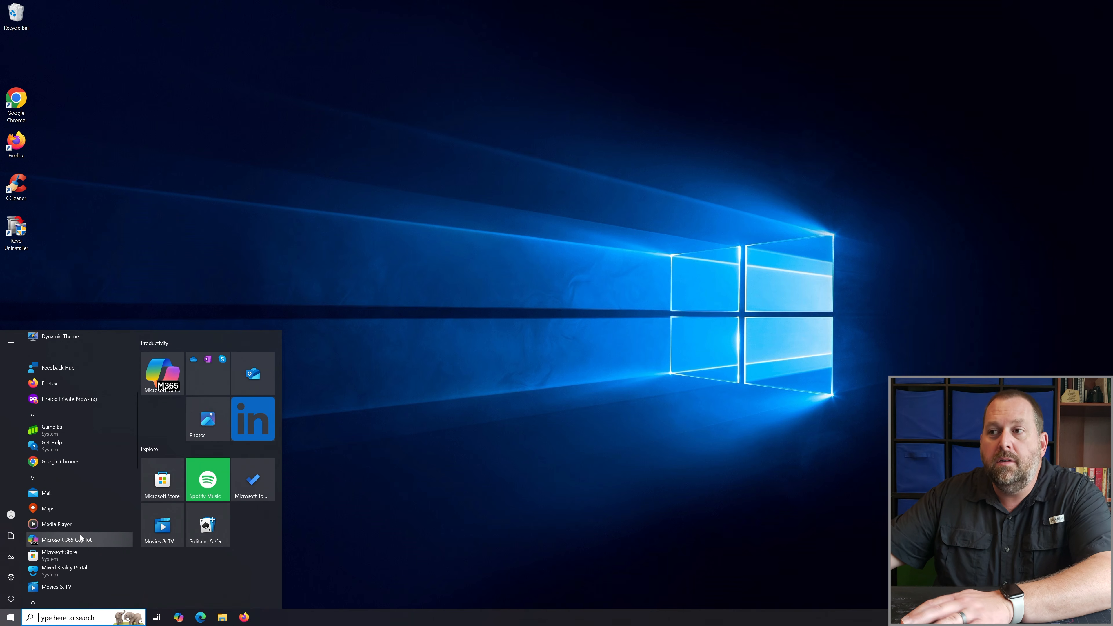
{"action": "left_click", "coordinate": [11, 580]}
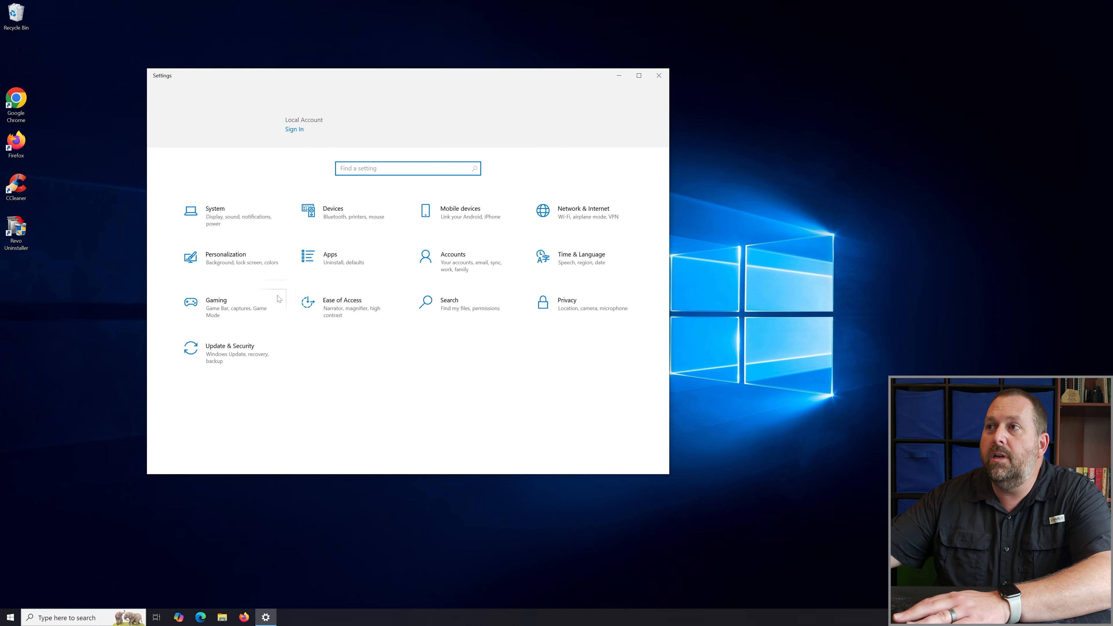
{"action": "left_click", "coordinate": [328, 260]}
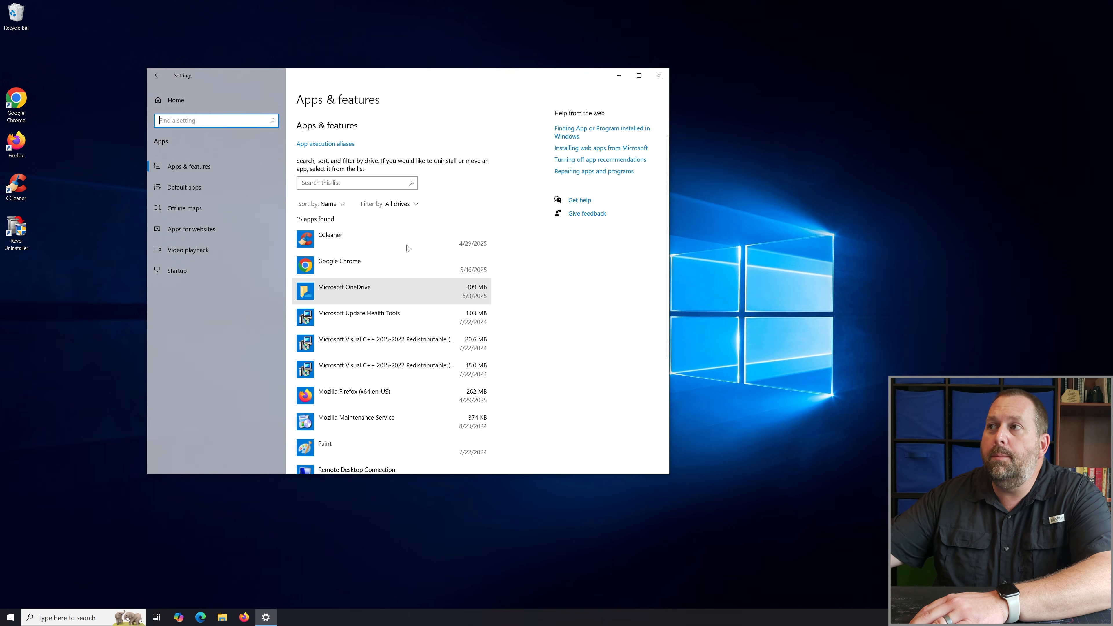
{"action": "scroll", "coordinate": [393, 340], "scroll_direction": "down", "scroll_amount": 3}
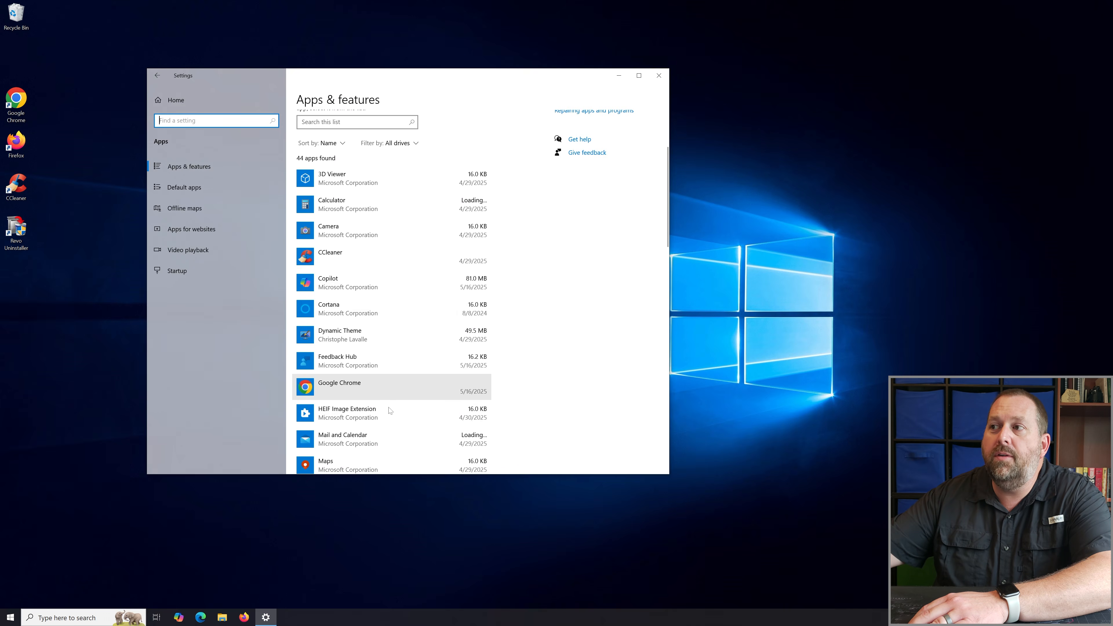
{"action": "scroll", "coordinate": [392, 395], "scroll_direction": "down", "scroll_amount": 8}
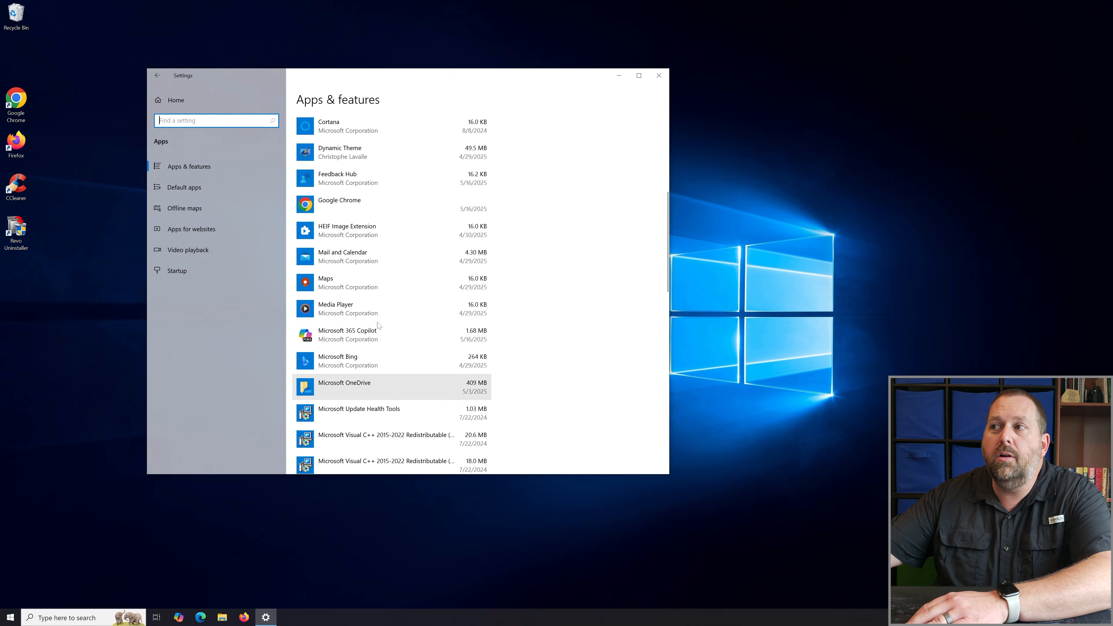
{"action": "scroll", "coordinate": [376, 317], "scroll_direction": "down", "scroll_amount": 3}
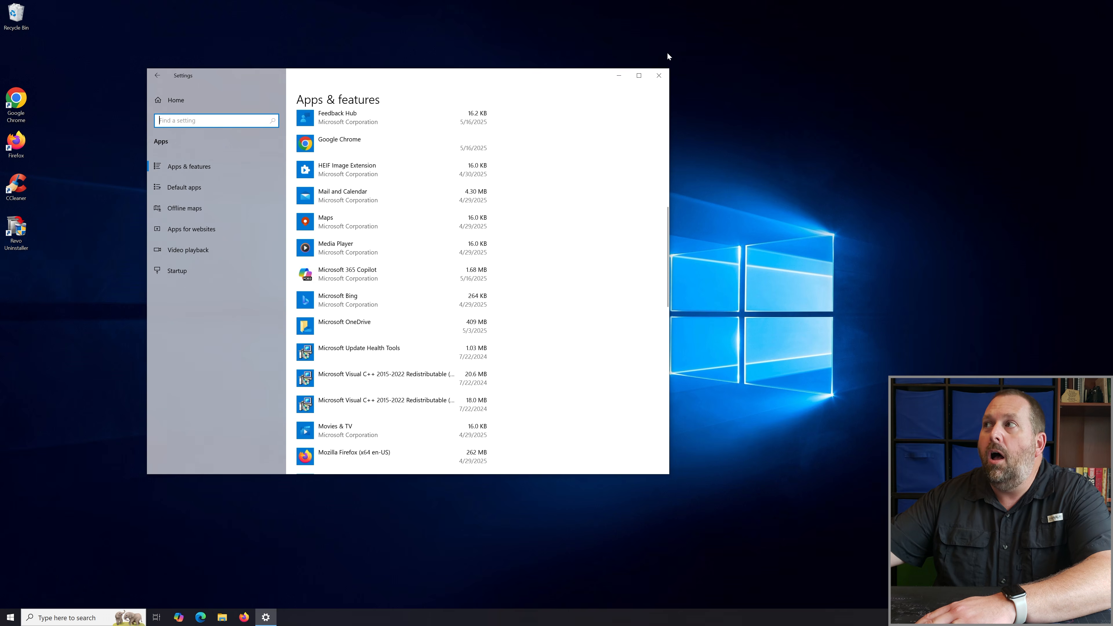
{"action": "left_click", "coordinate": [664, 78]}
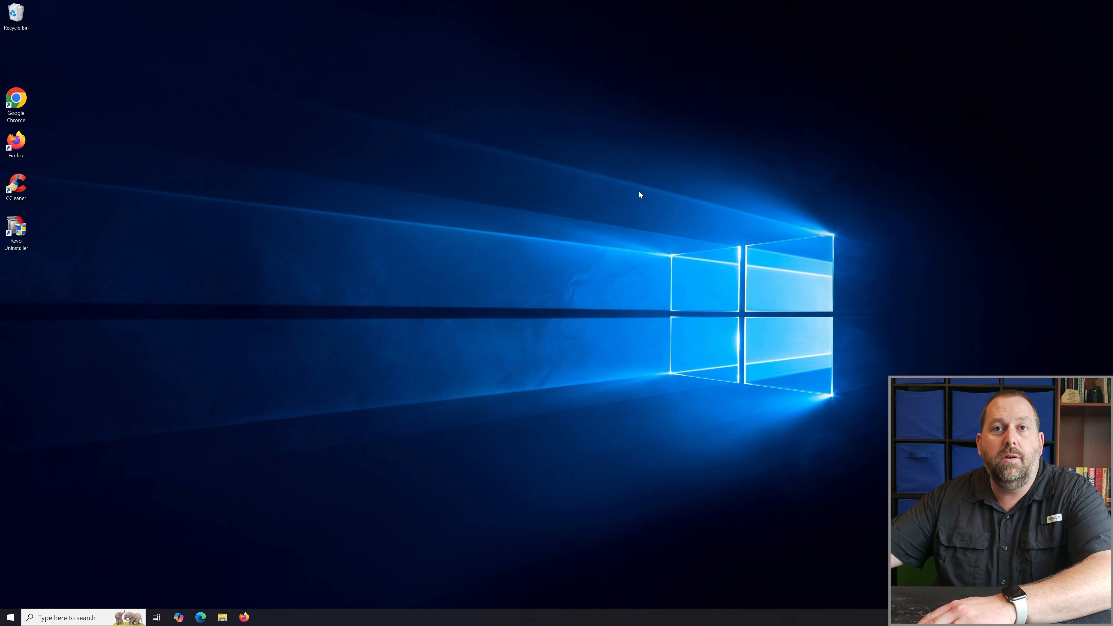